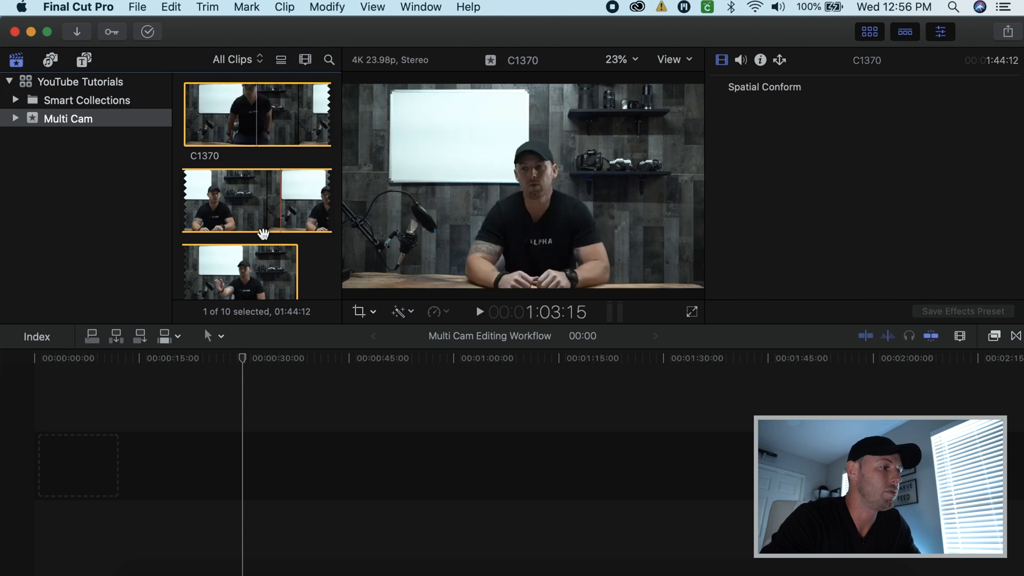
scroll(277, 224, "down", 3)
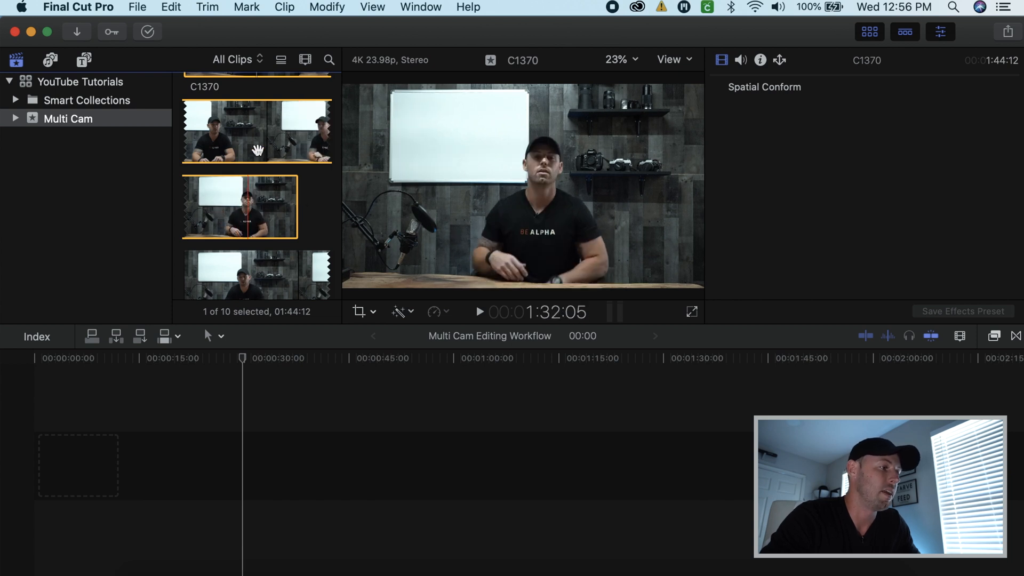
scroll(242, 268, "down", 5)
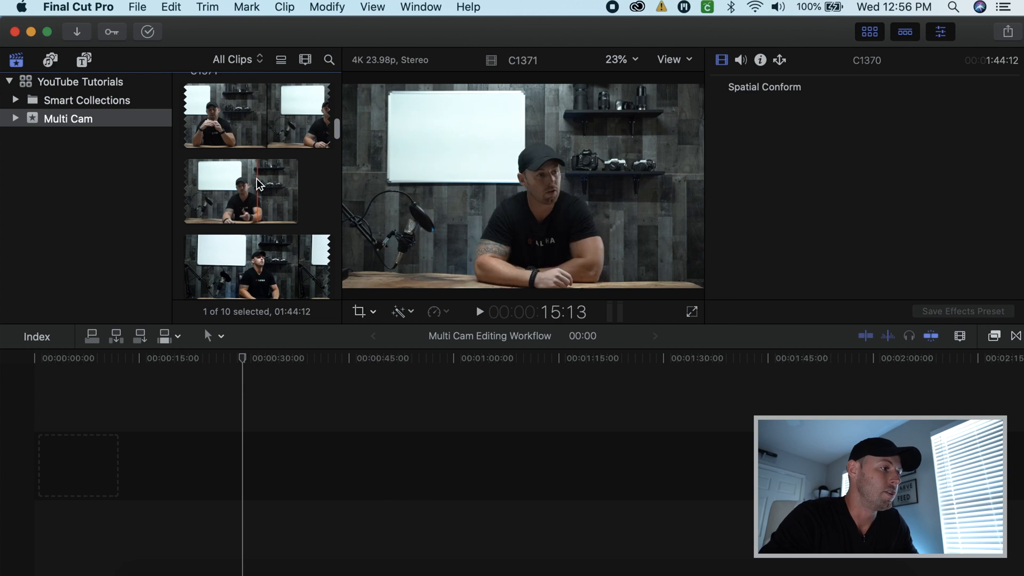
left_click(259, 184, "super")
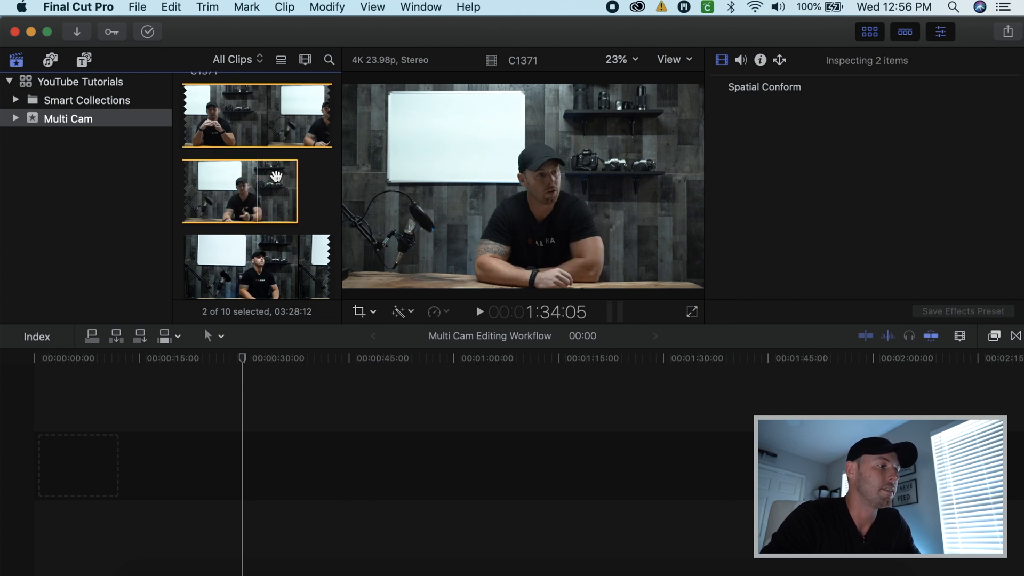
scroll(272, 182, "up", 5)
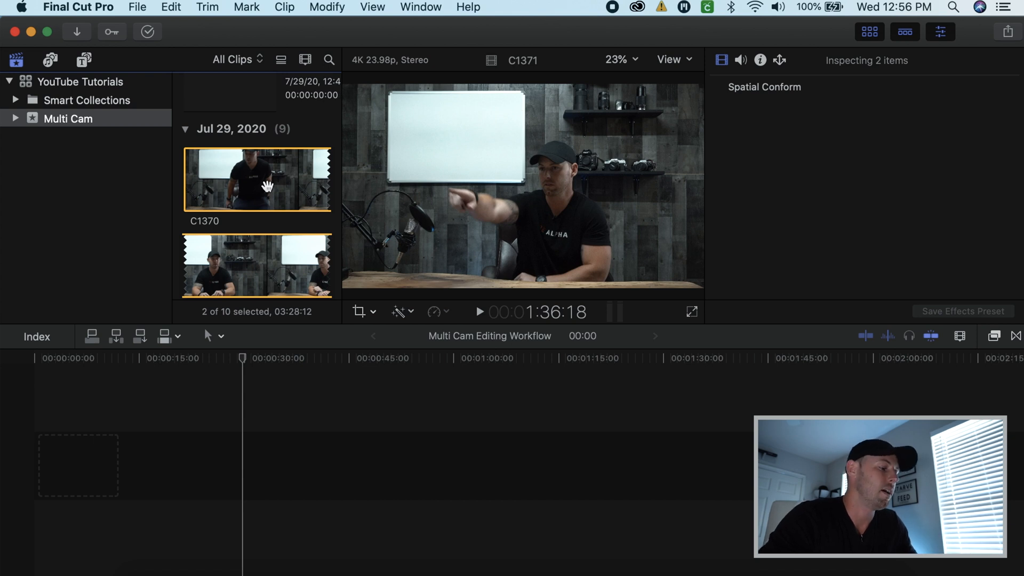
right_click(267, 186)
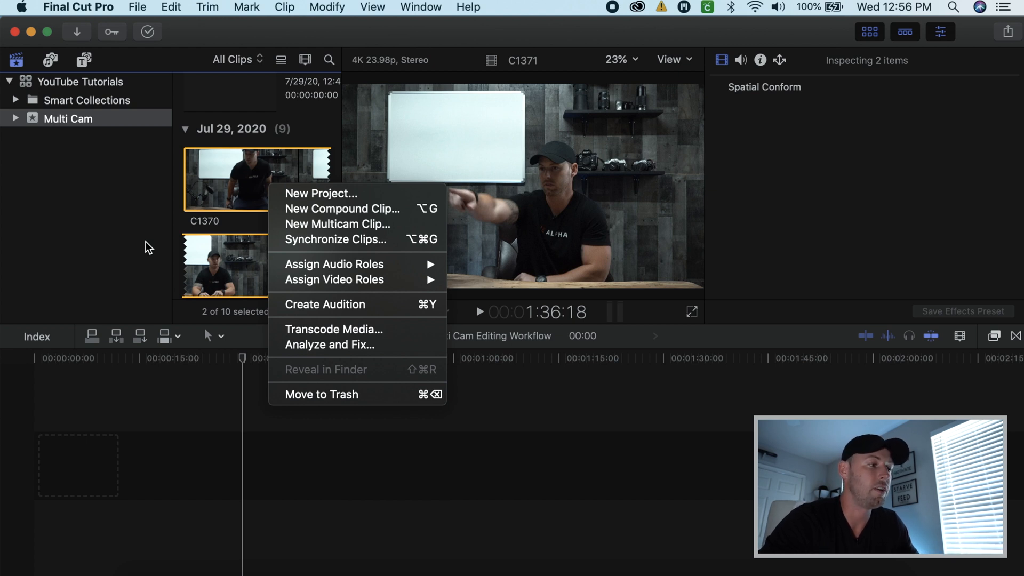
left_click(119, 240)
- Look through the event's audio recordings and the existing First Multicam Clip in the browser
scroll(256, 219, "down", 5)
scroll(259, 220, "down", 10)
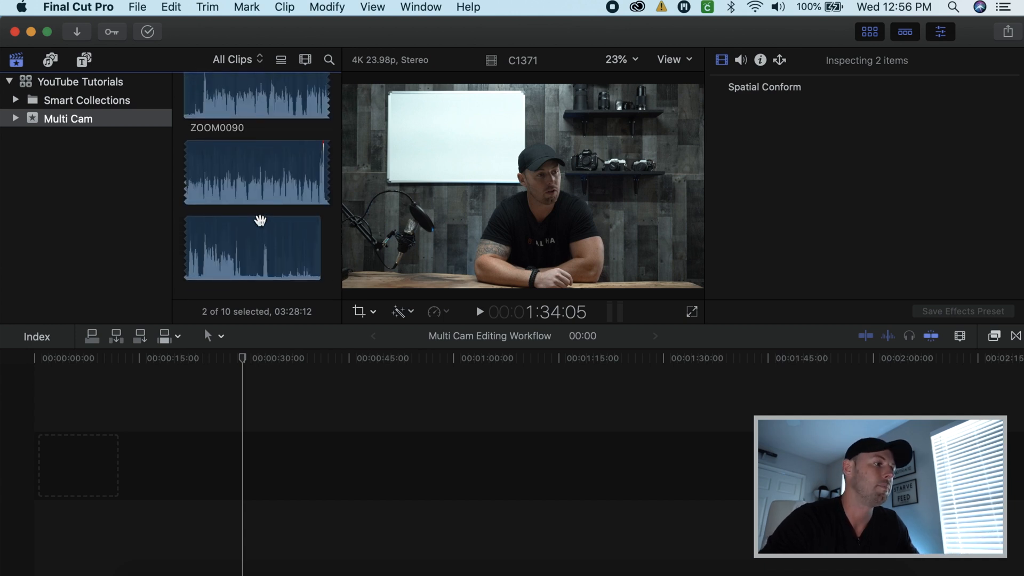
scroll(260, 224, "up", 8)
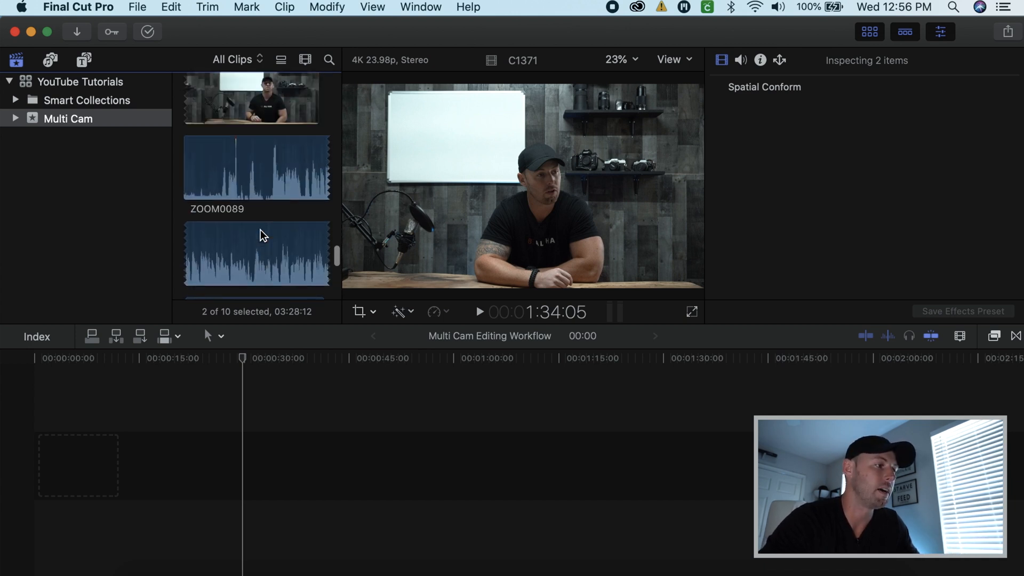
left_click(248, 186)
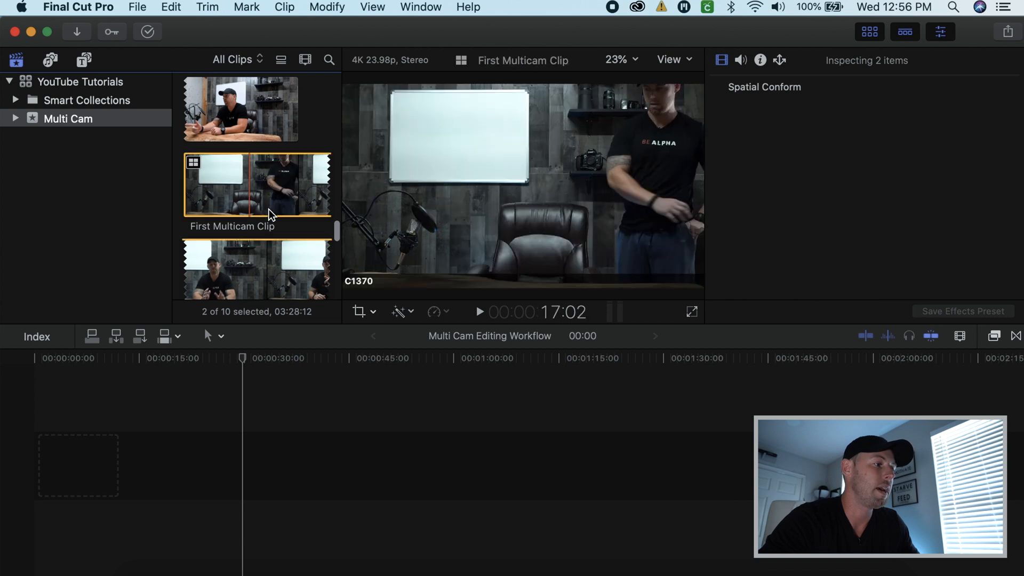
scroll(240, 187, "down", 1)
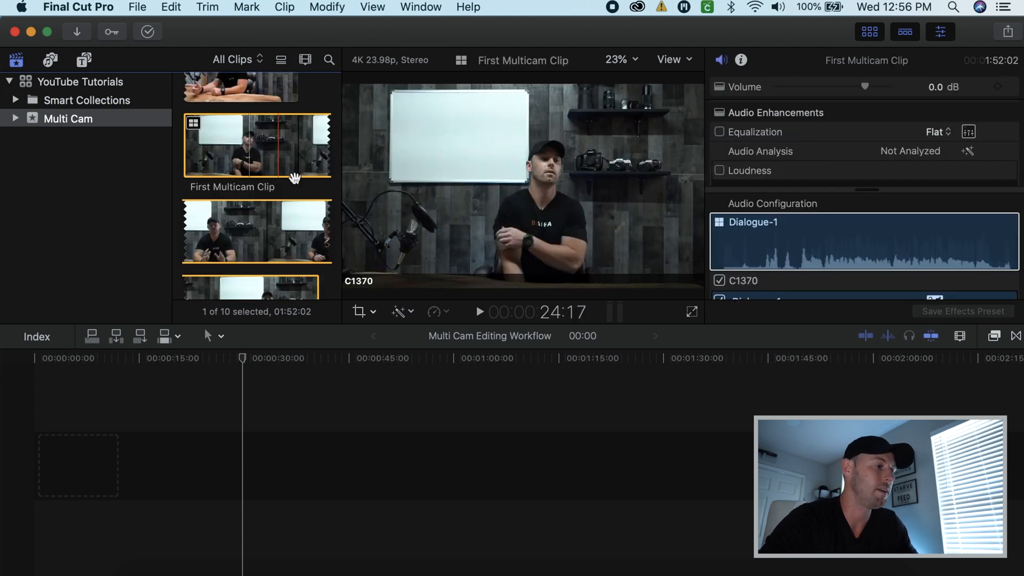
scroll(293, 178, "up", 2)
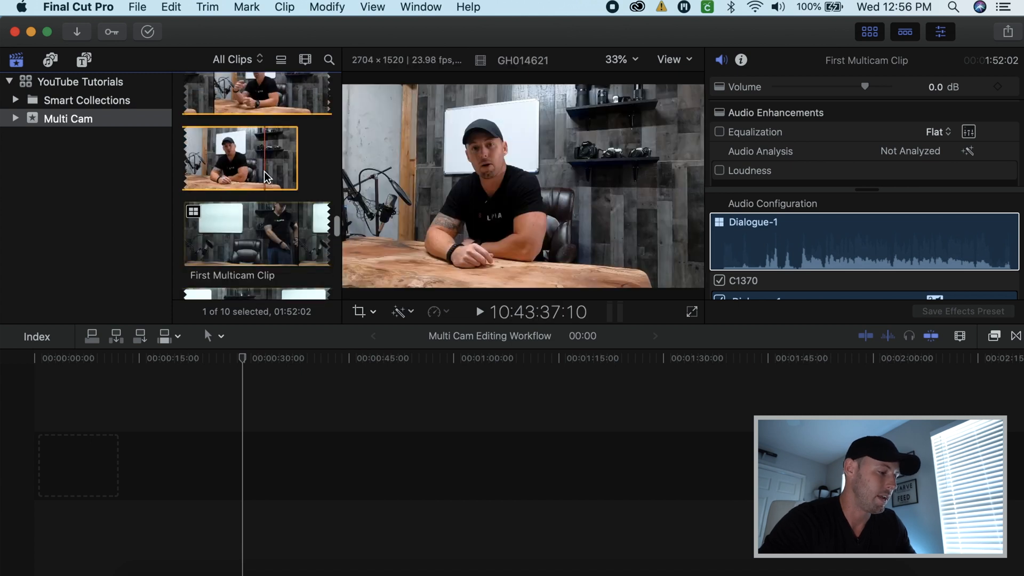
left_click(263, 171)
scroll(266, 168, "down", 3)
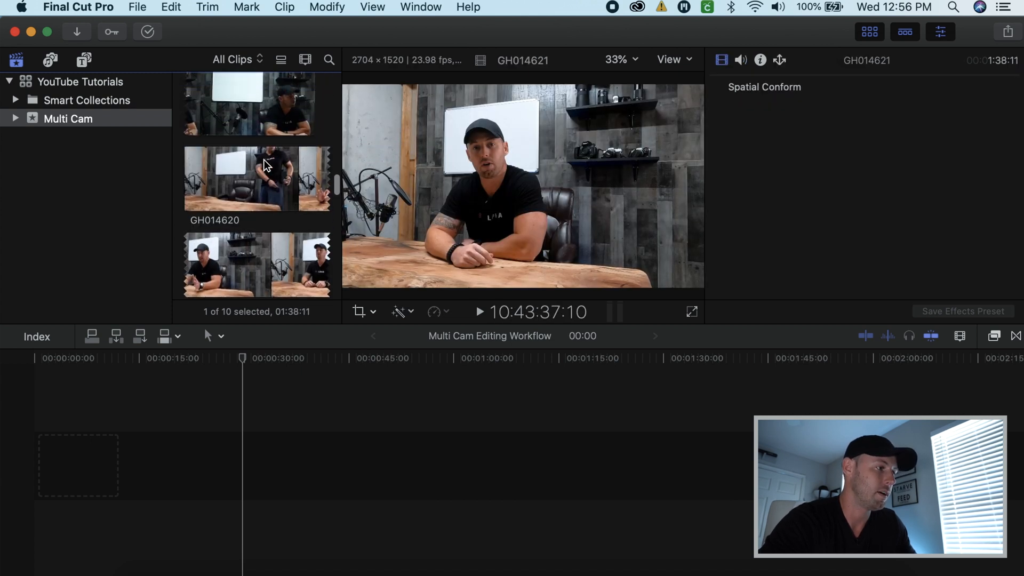
left_click(264, 189, "super")
right_click(264, 189)
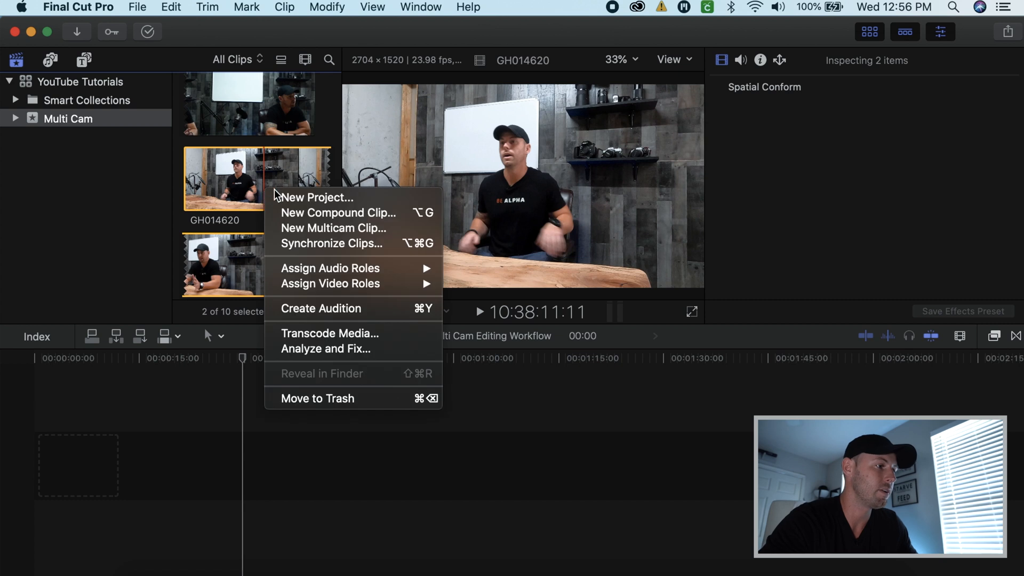
left_click(316, 226)
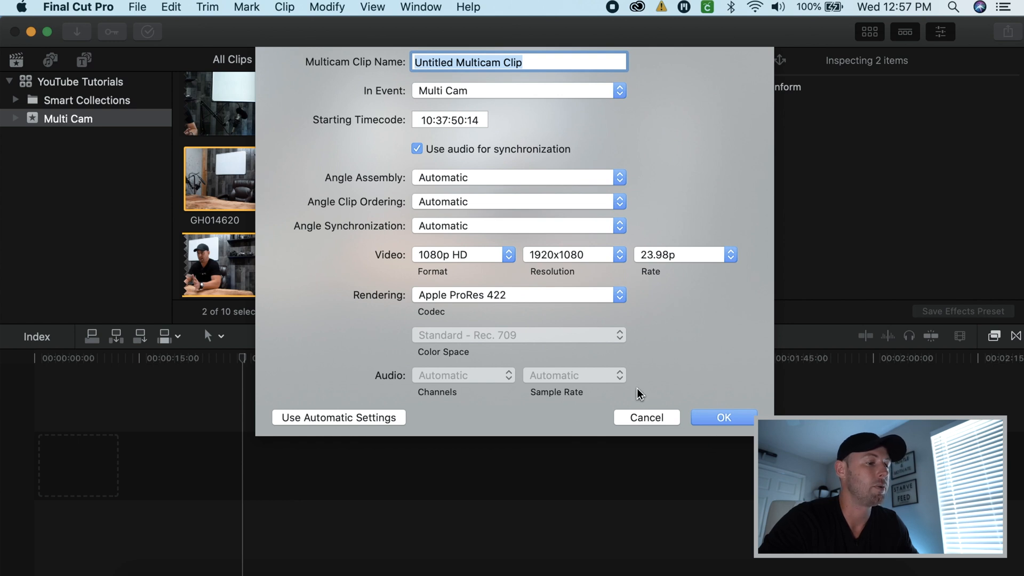
left_click(645, 420)
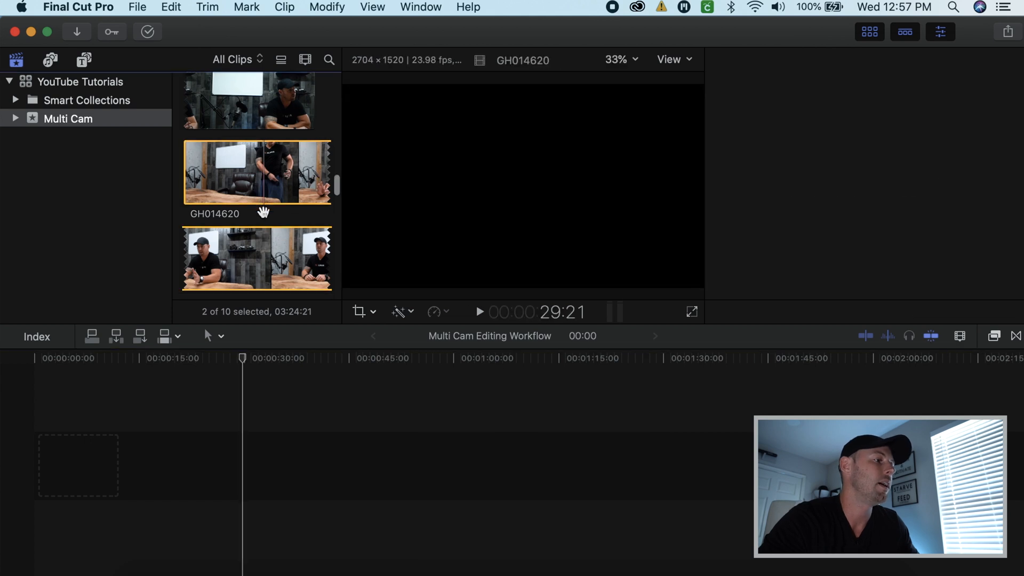
- Add First Multicam Clip from the browser to the start of the empty Multi Cam Editing Workflow timeline
scroll(263, 212, "down", 12)
scroll(283, 177, "up", 5)
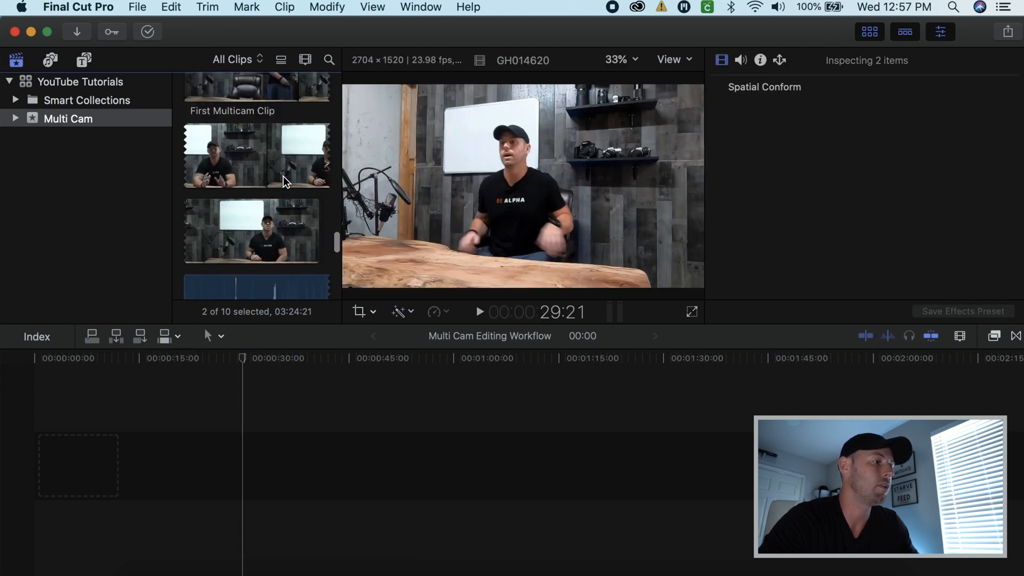
left_click_drag(271, 118, 166, 461)
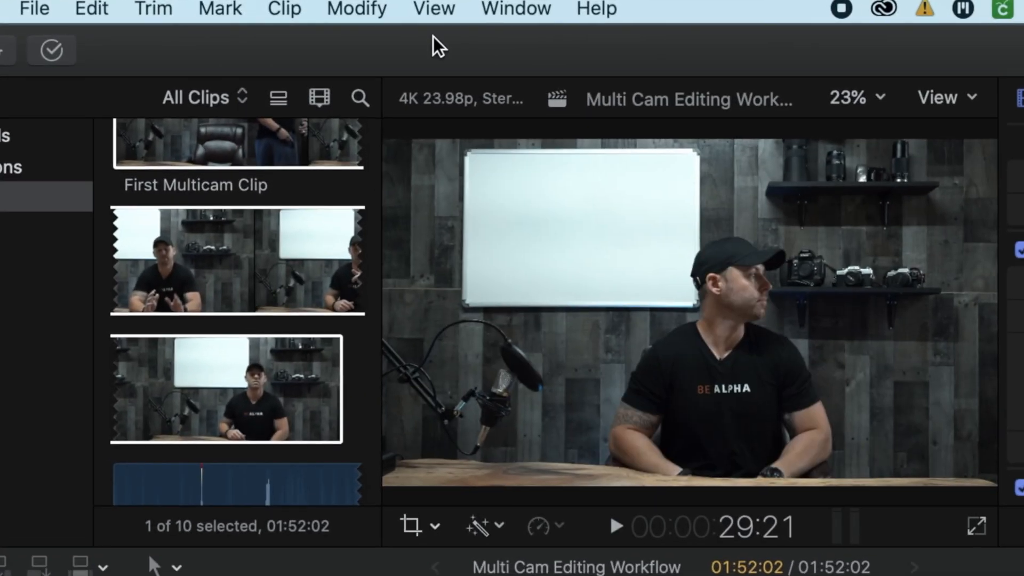
- Show the multicam angles in the viewer and review the options for how many angles are displayed
left_click(380, 7)
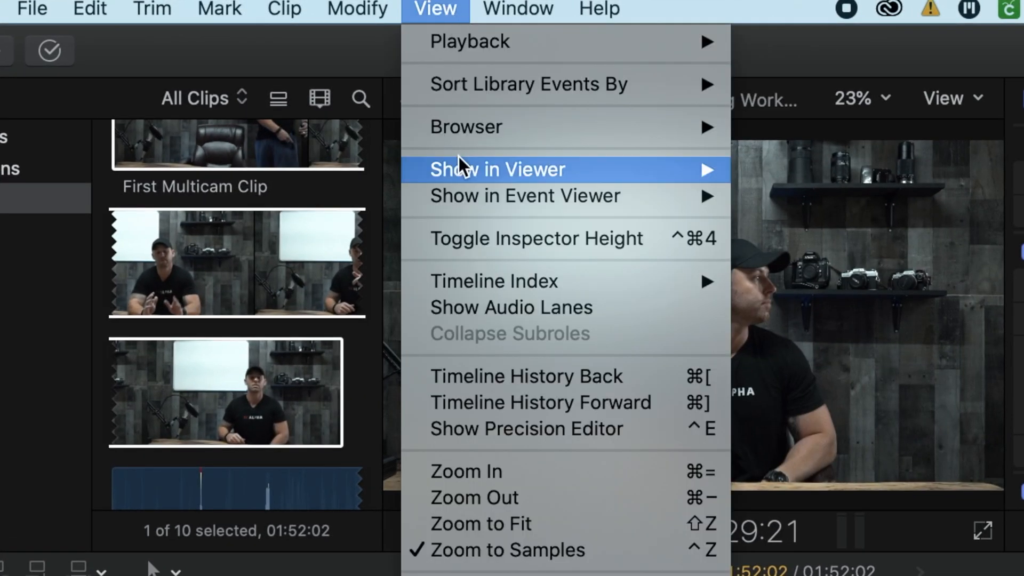
mouse_move(458, 159)
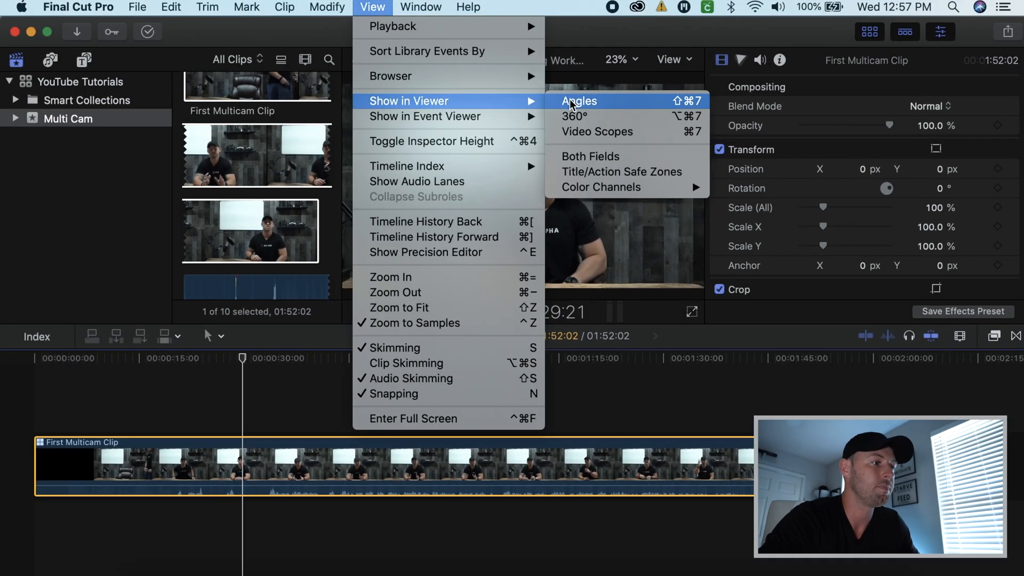
left_click(569, 99)
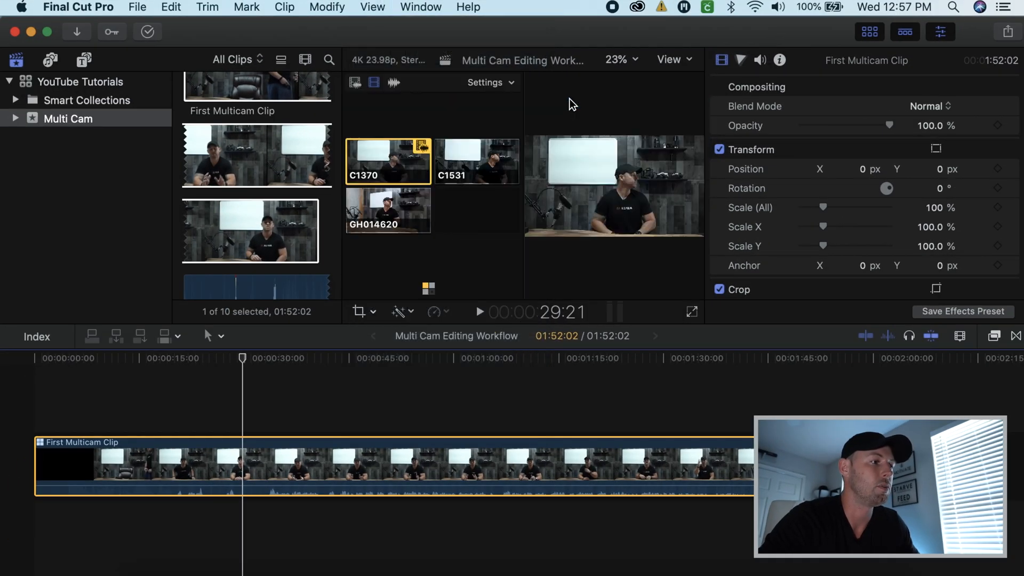
left_click(510, 86)
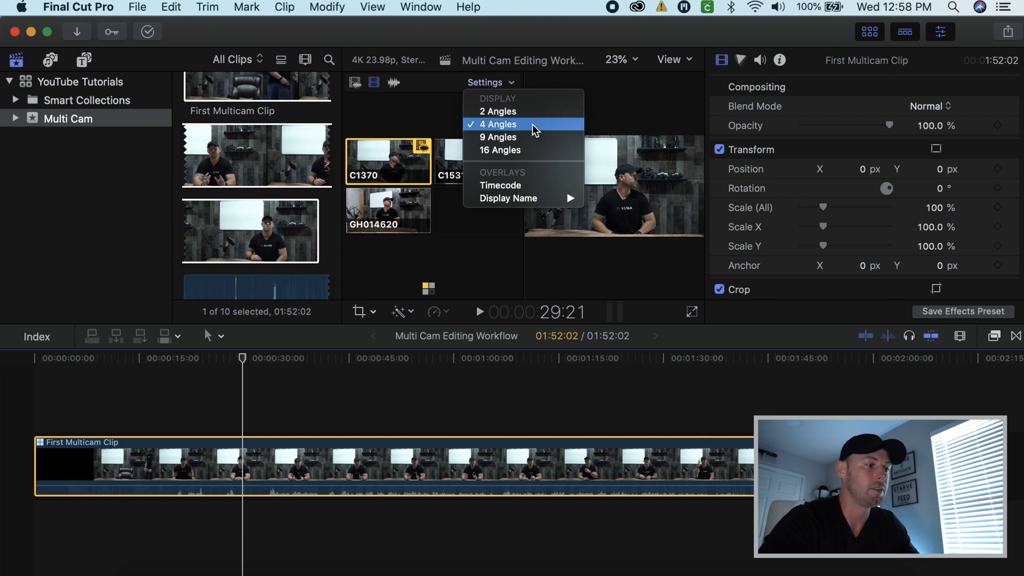
left_click(439, 365)
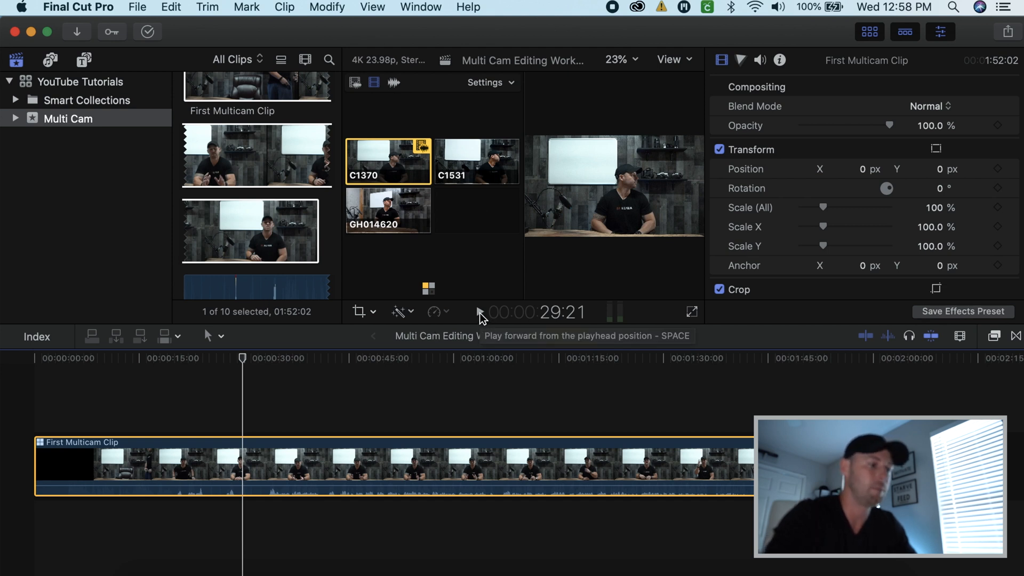
- Mute the sound, play the project and cut live to angle C1531 at about 35 s and GH014620 at about 41 s, then pause
key("XF86AudioRaiseVolume")
key("XF86AudioMute")
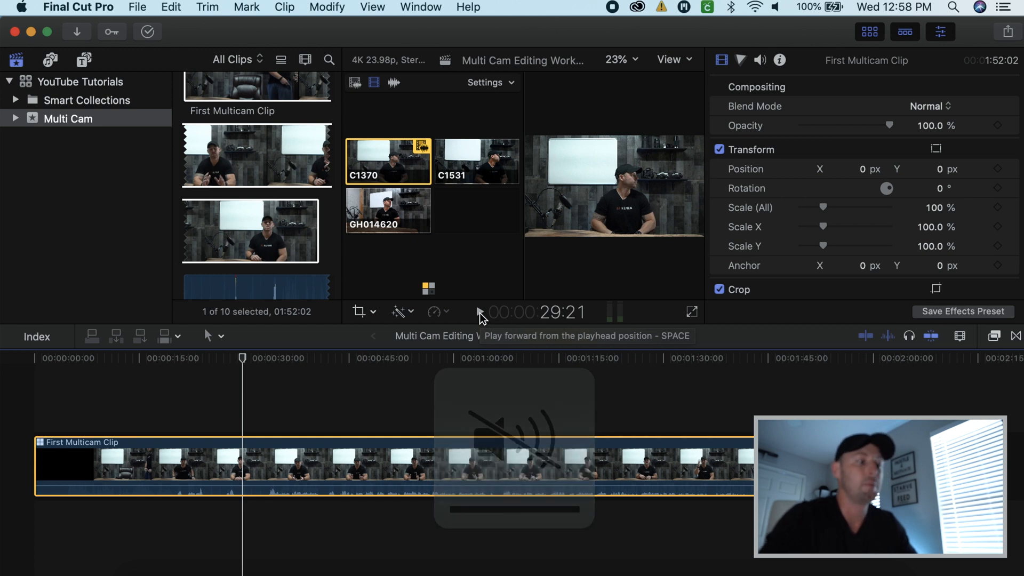
left_click(479, 312)
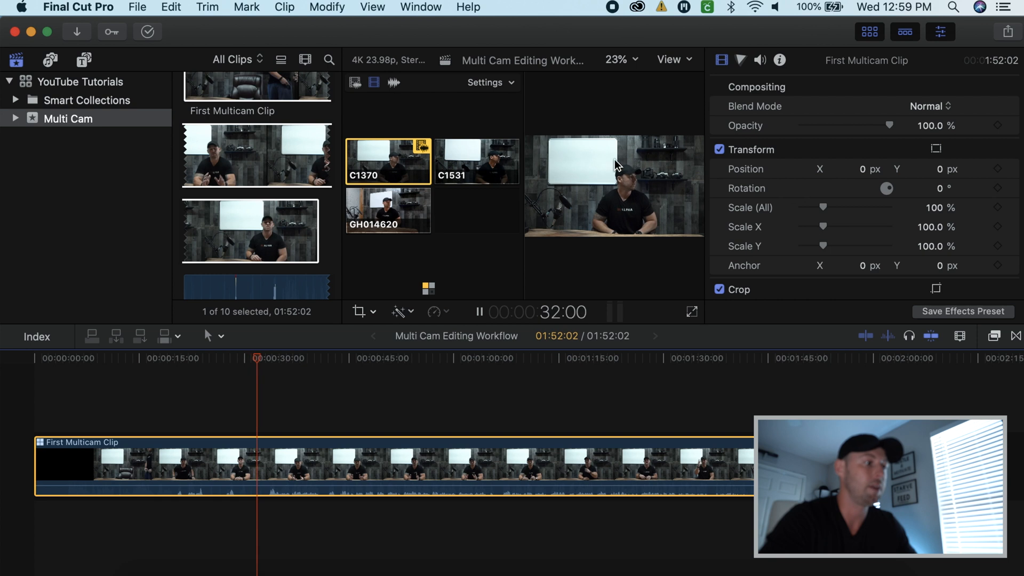
left_click(483, 170)
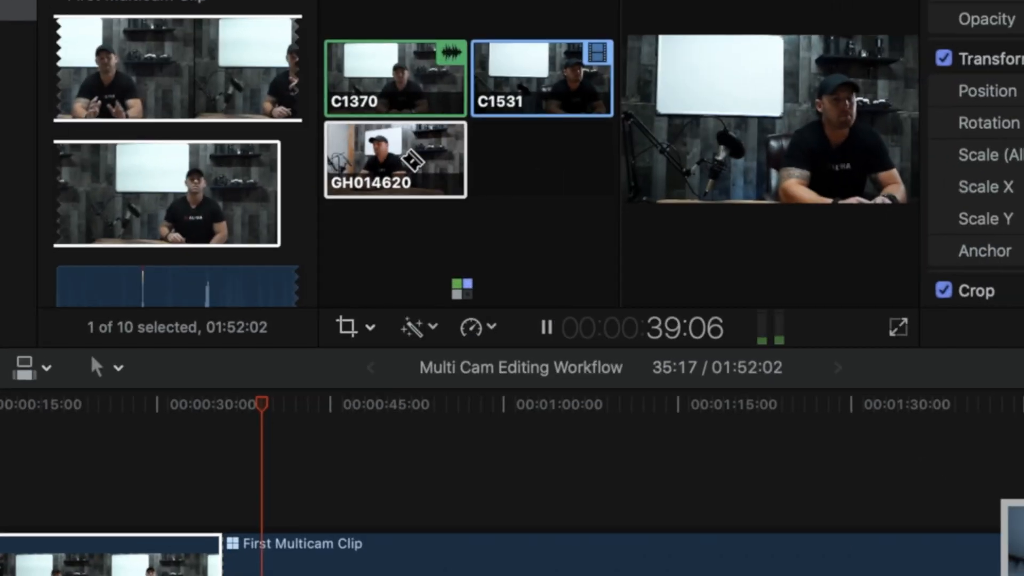
left_click(408, 163)
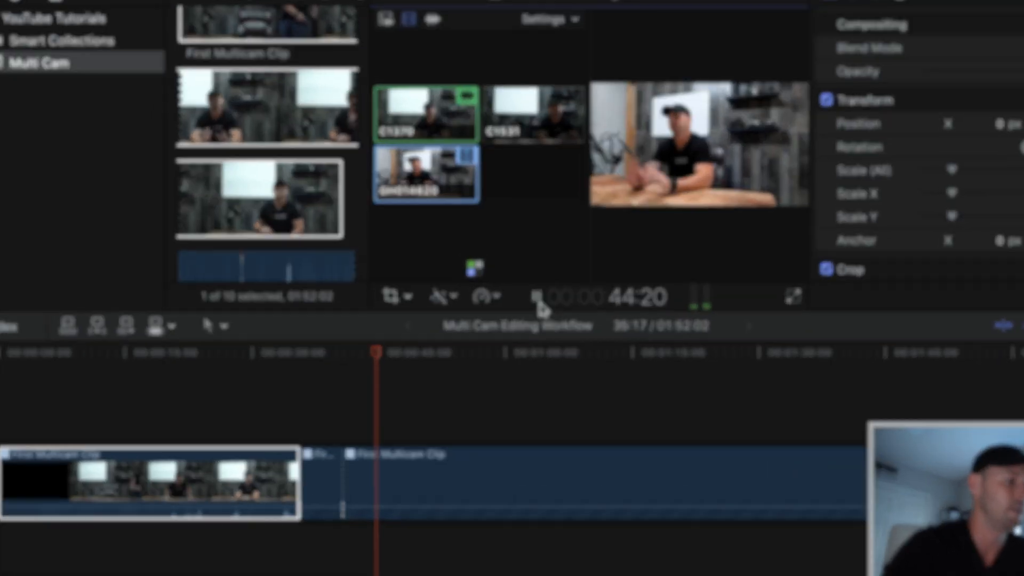
left_click(480, 312)
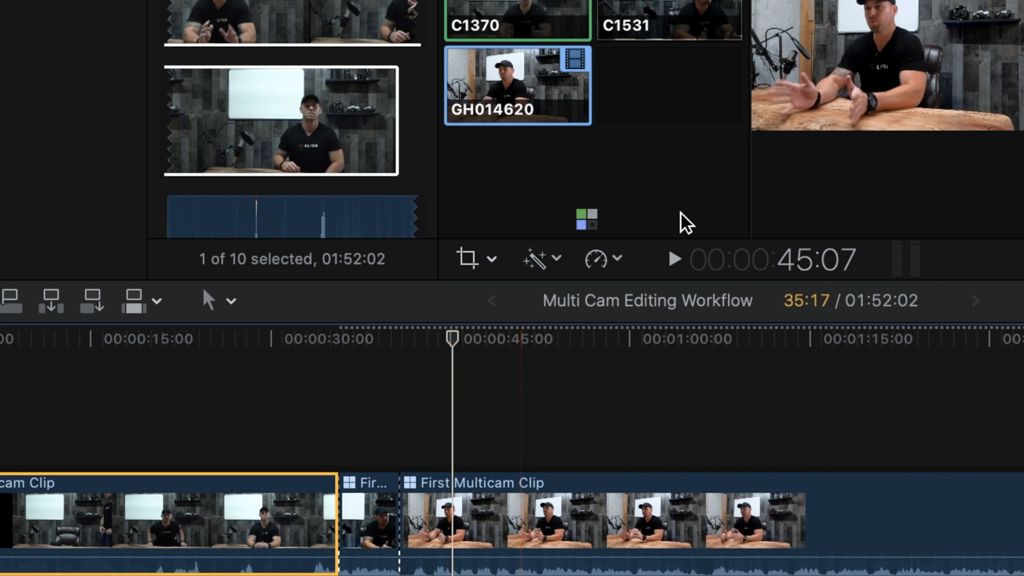
- Resume playback and cut live to angle C1370 at about 47 s, C1531 at about 49 s and GH014620 at about 53 s
left_click(674, 261)
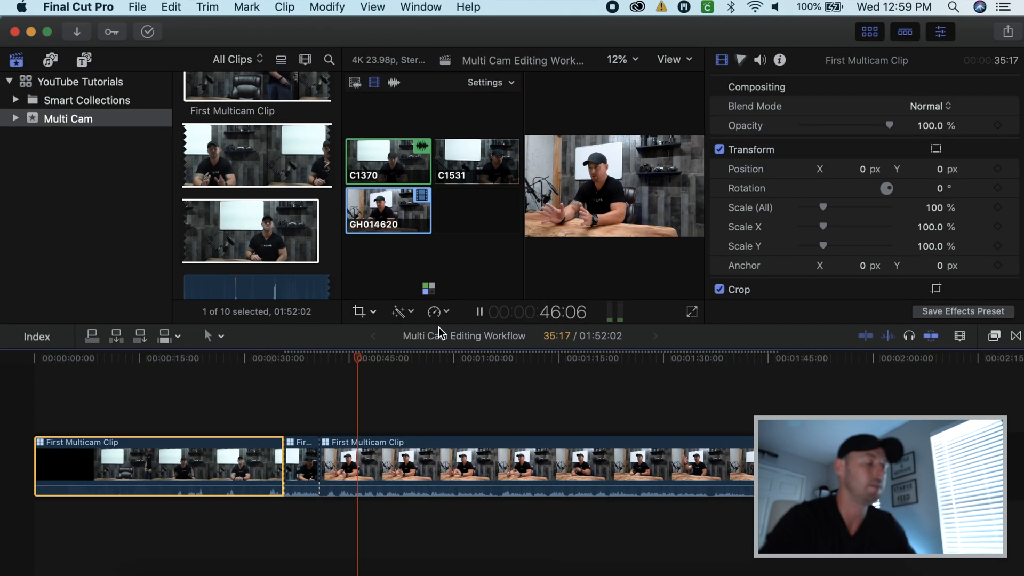
left_click(397, 159)
left_click(486, 160)
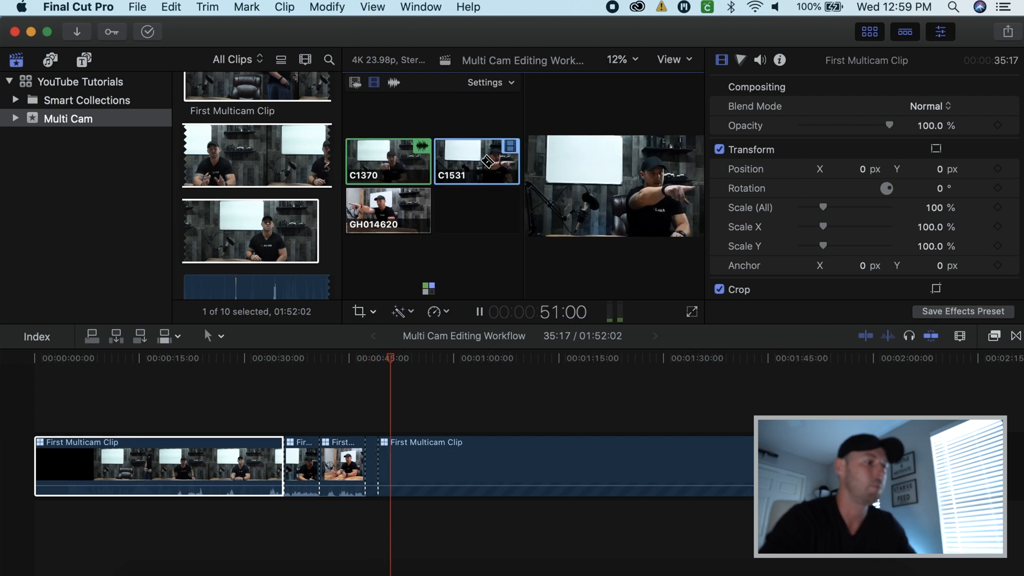
left_click(409, 207)
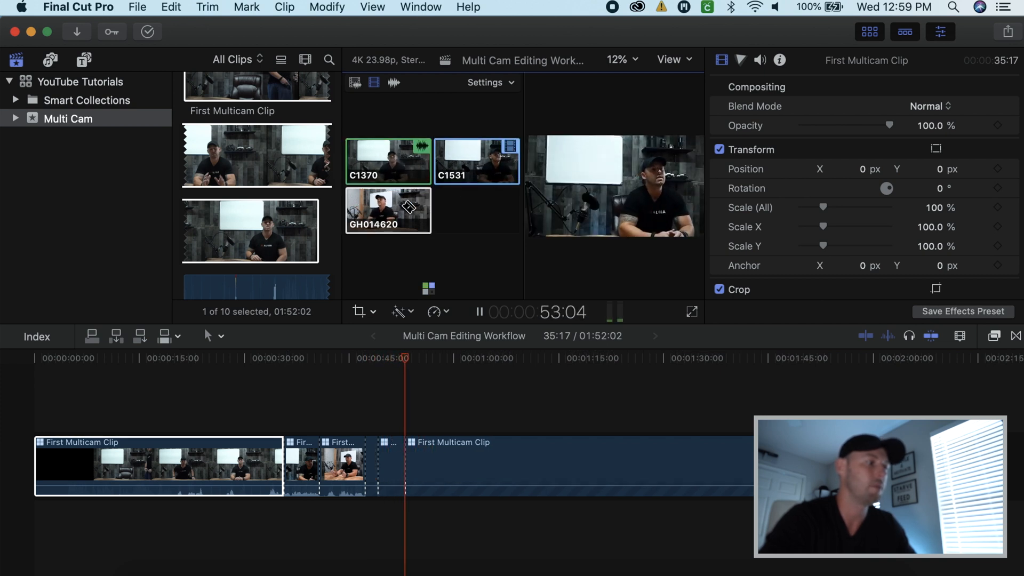
left_click(409, 206)
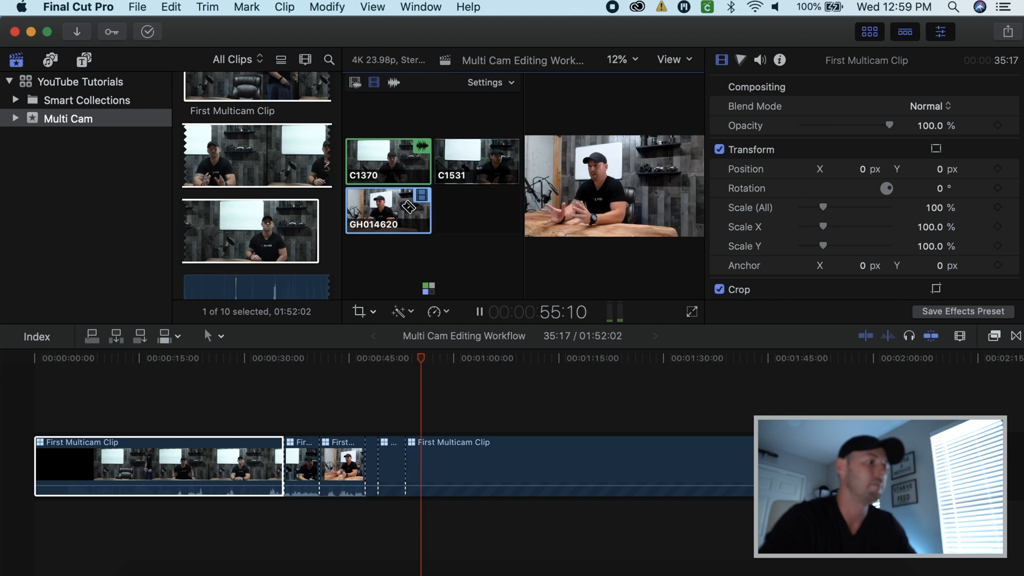
- Cut live to angle C1370 at about 58 s, C1531 at about 1:00 and C1370 at about 1:03, then stop playback
left_click(408, 171)
left_click(408, 170)
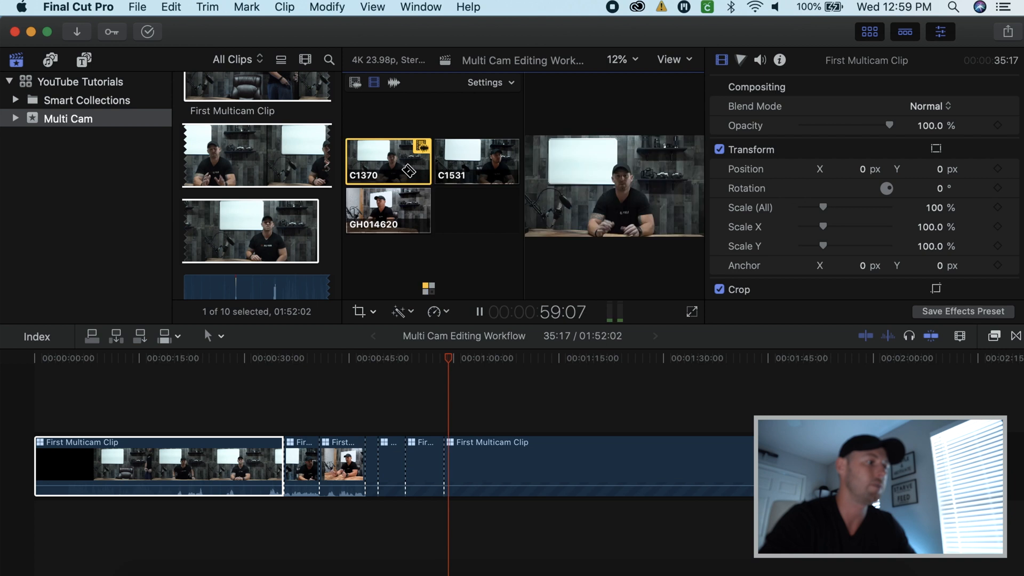
left_click(482, 173)
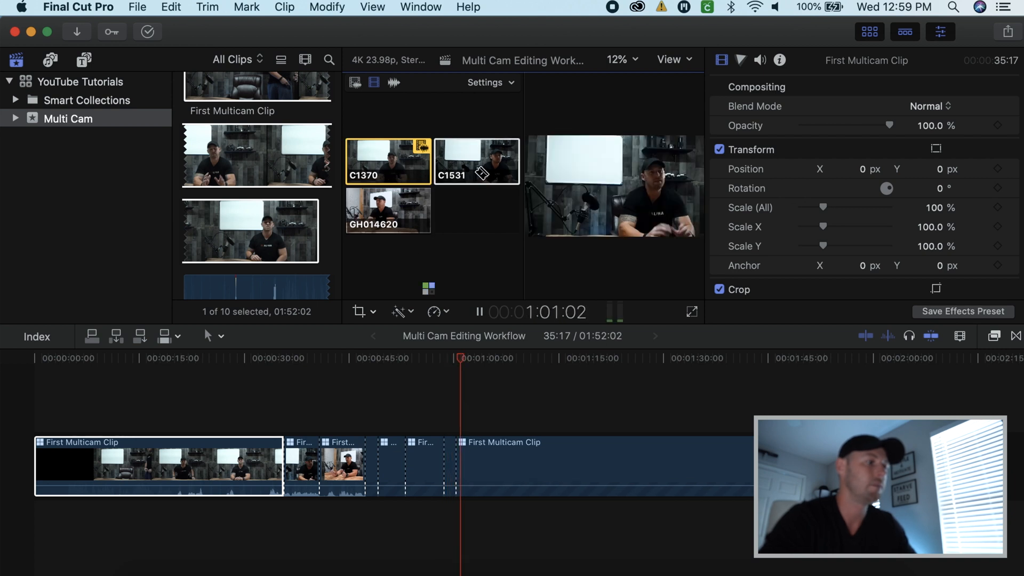
left_click(401, 159)
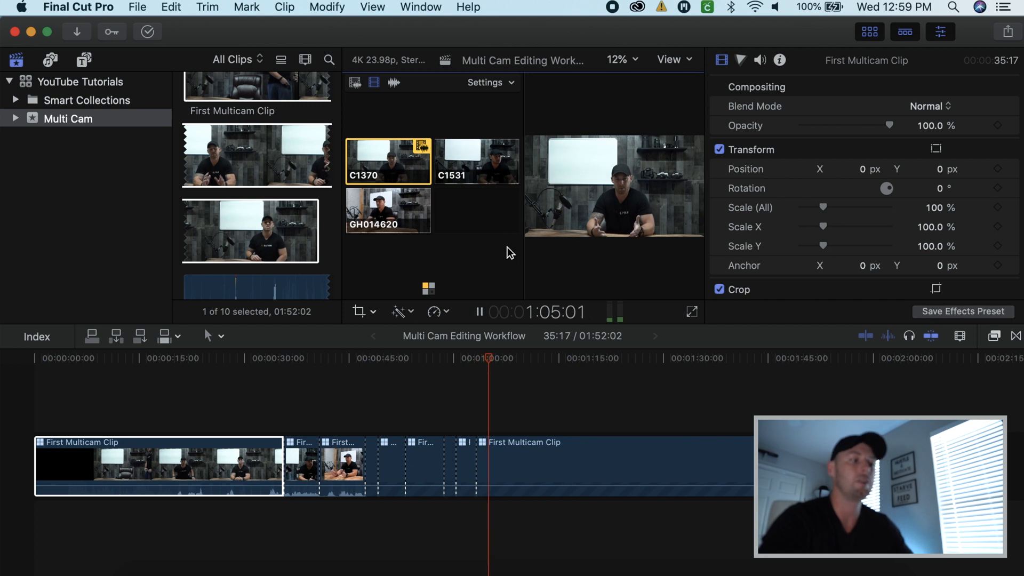
left_click(480, 311)
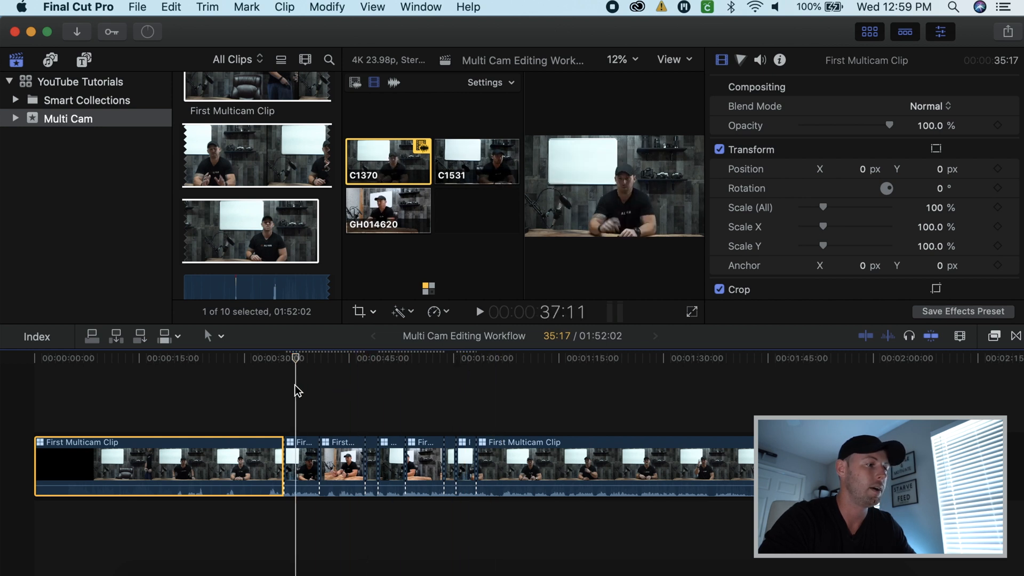
- Play back the switched multicam edit from about 37 s to check the angle cuts, stopping at about 1:15
left_click(480, 311)
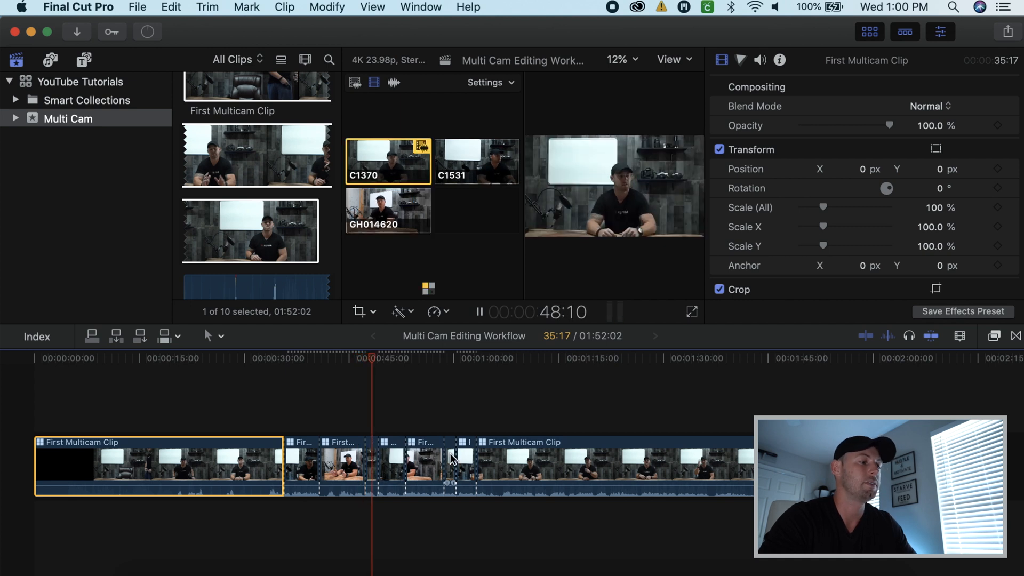
key("2")
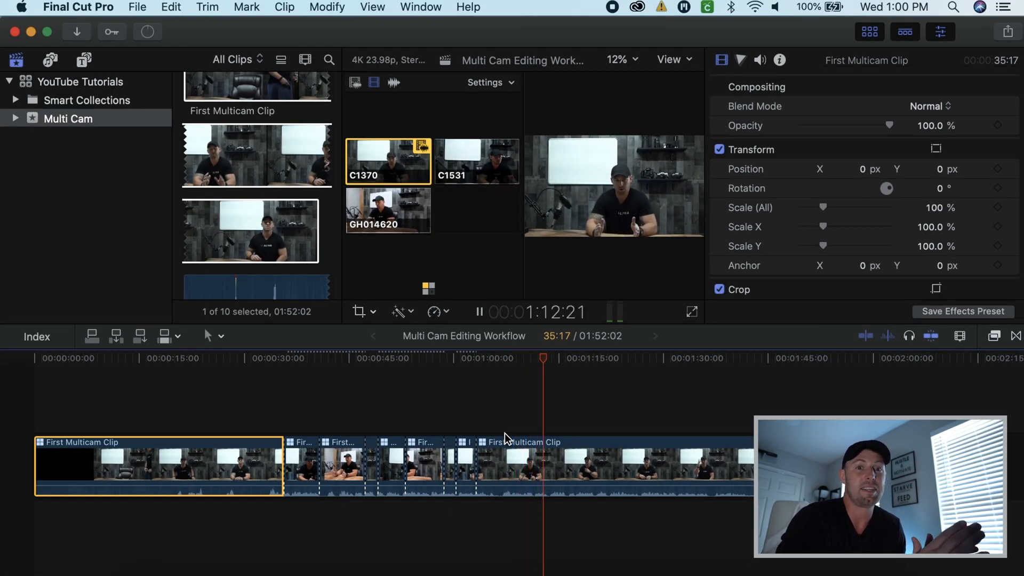
left_click(479, 312)
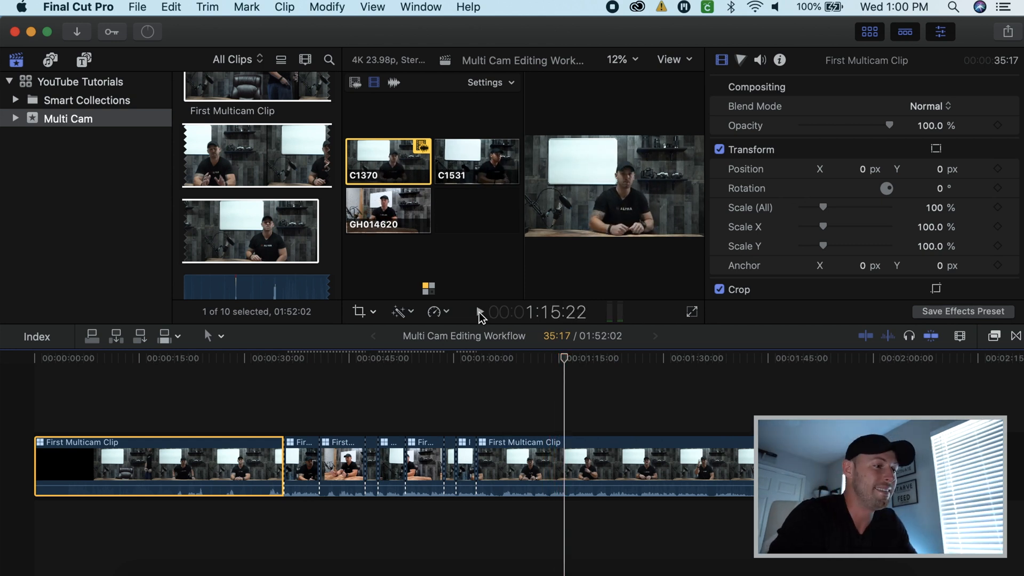